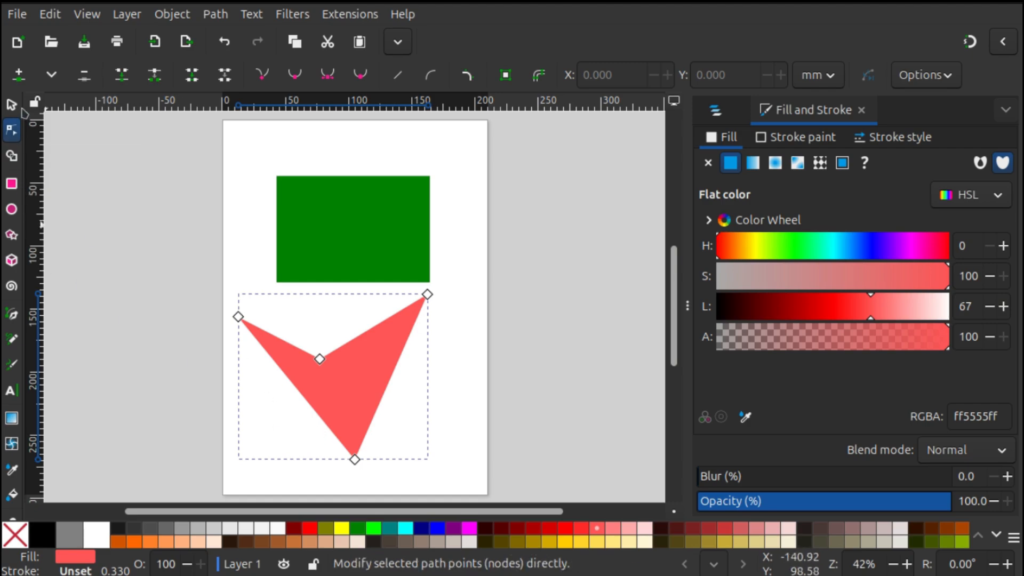
Enlarge the green rectangle with the Node tool by moving its upper-left corner handle slightly up and outward
left_click(12, 105)
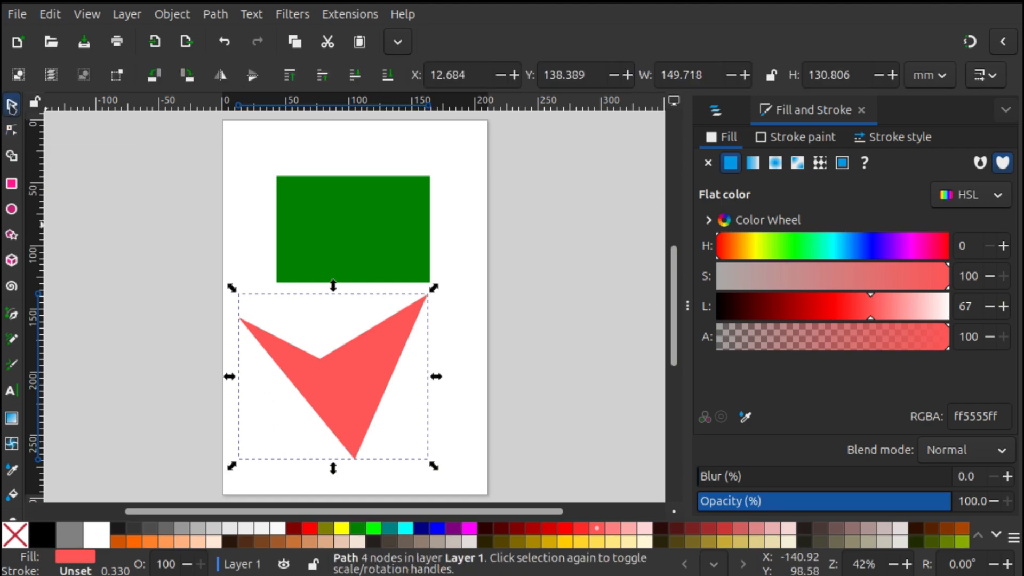
left_click(368, 227)
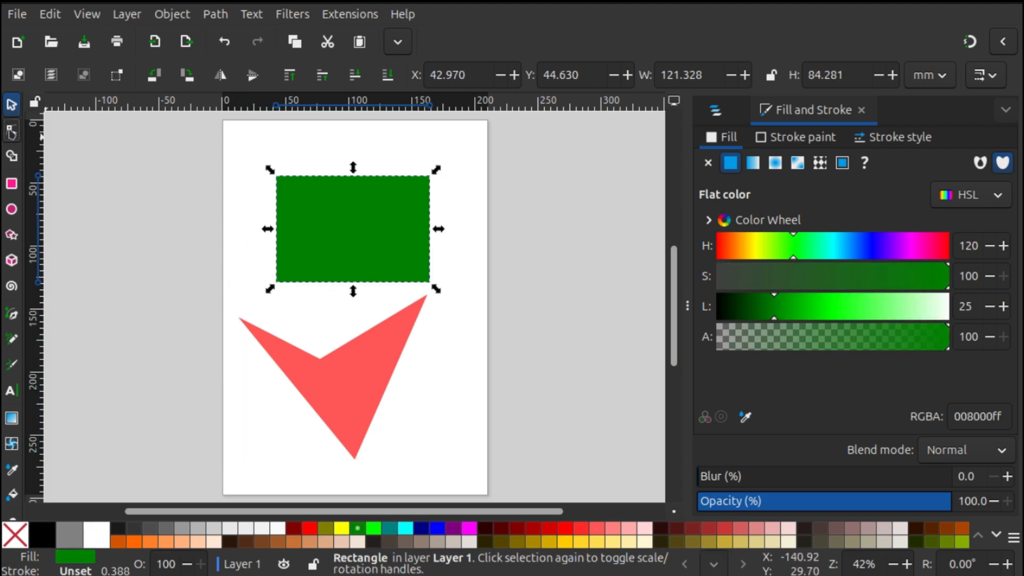
left_click(12, 131)
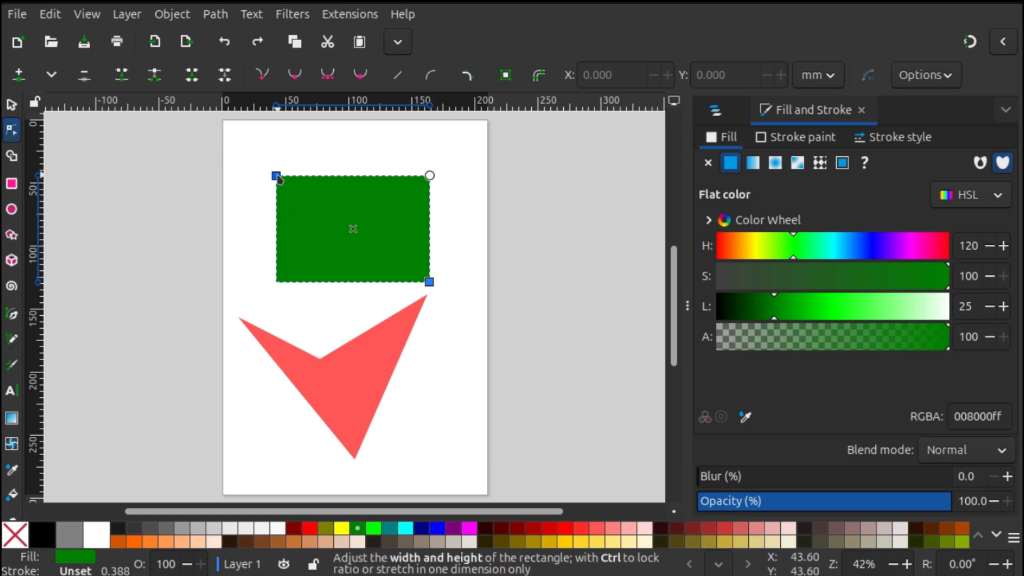
mouse_move(277, 177)
left_mouse_down()
mouse_move(305, 200)
mouse_move(272, 159)
left_mouse_up()
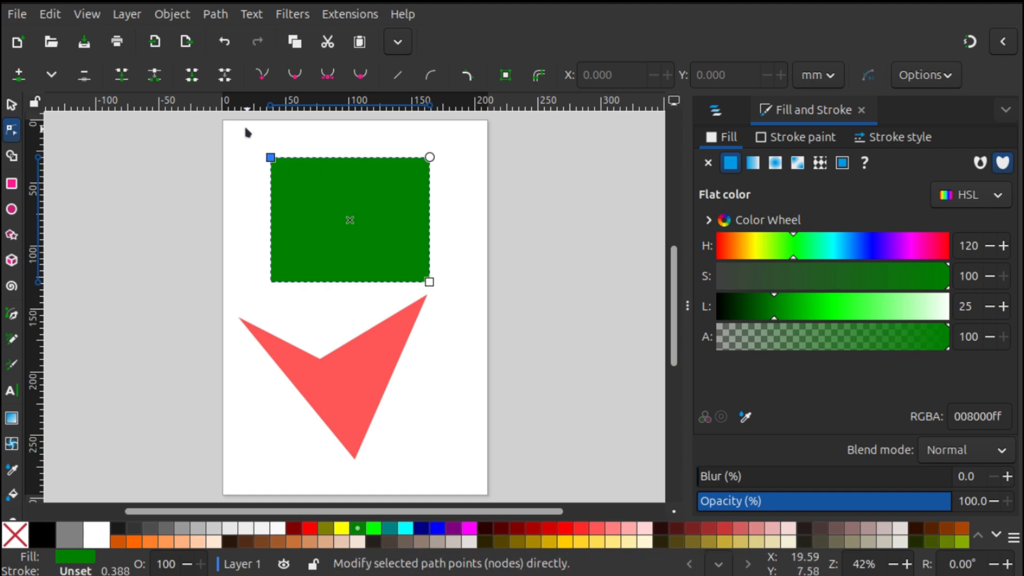
Convert the green rectangle to a path and move its two left nodes outward, the upper one to about X 32.2, Y 13.7 mm
left_click(216, 15)
left_click(222, 38)
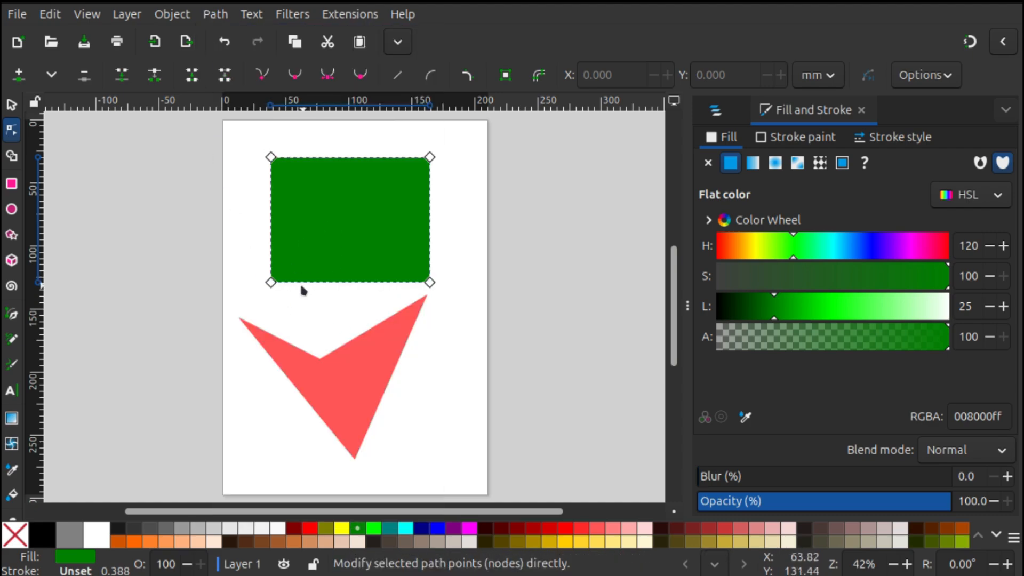
left_click(269, 283)
left_click_drag(269, 284, 230, 281)
left_click_drag(271, 157, 262, 137)
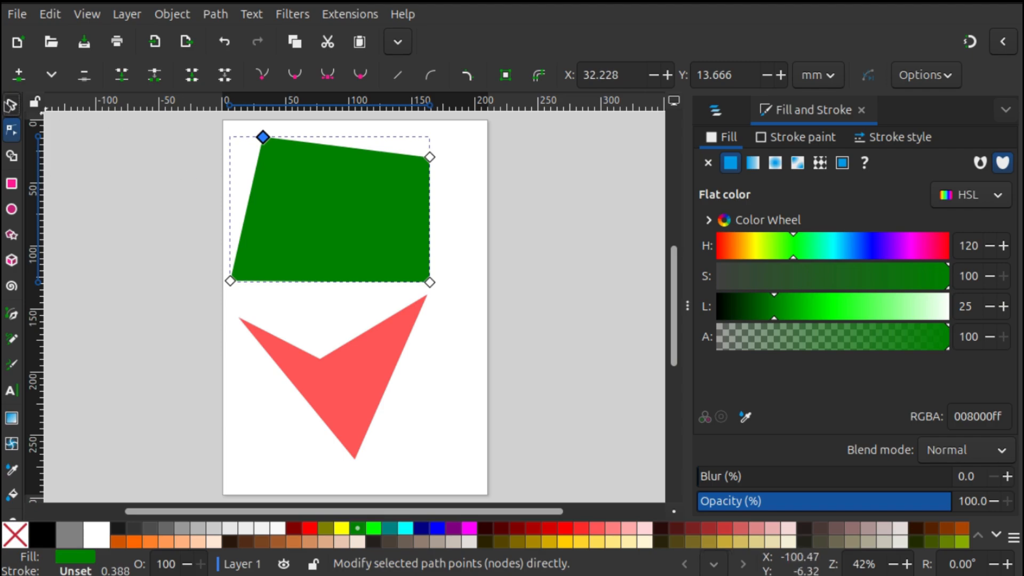
Delete the green path and draw a Lime (#00FF00) ellipse in its place with radii of about 39.2 by 40.8 mm
left_click(11, 105)
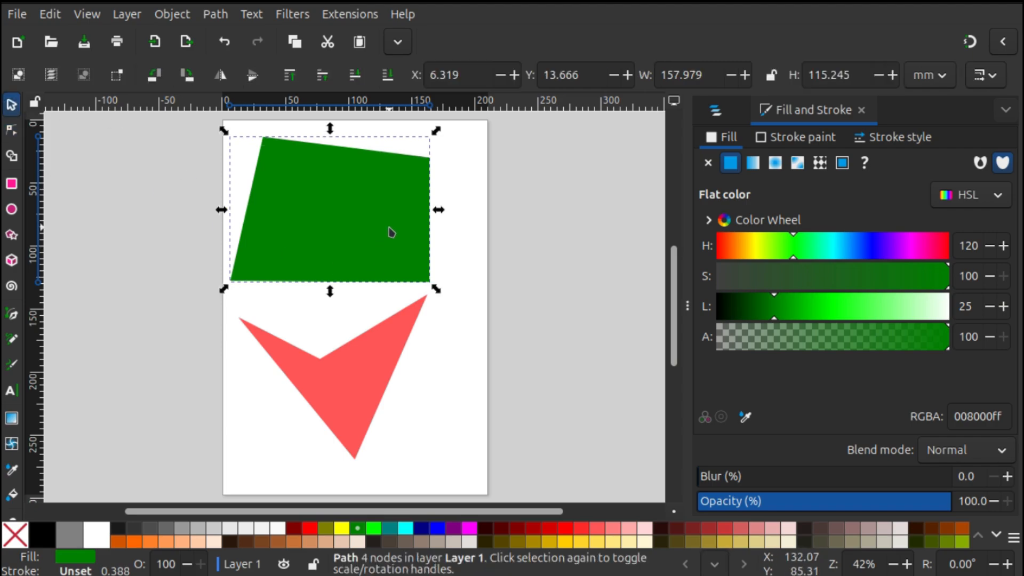
key("Delete")
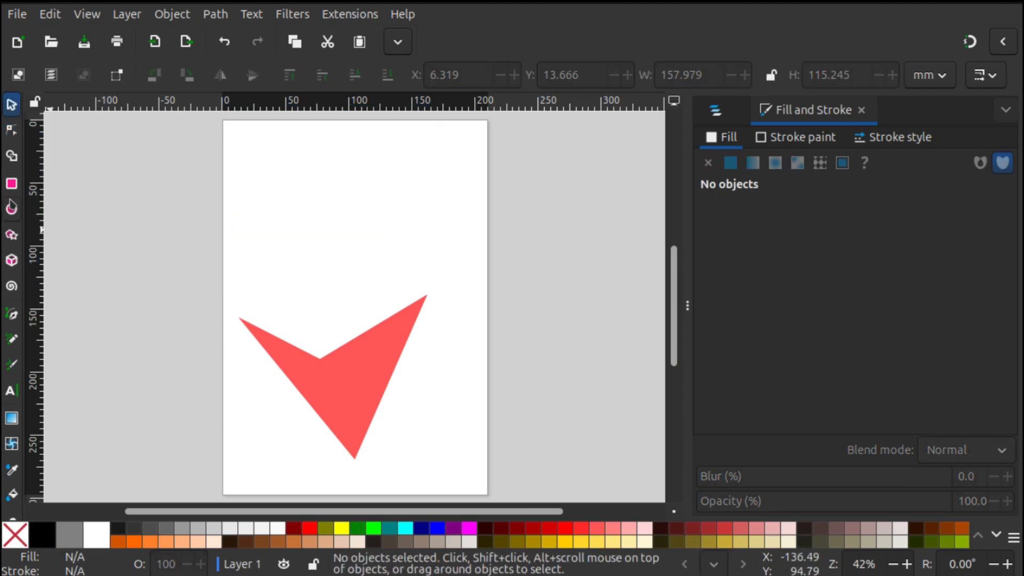
left_click(11, 210)
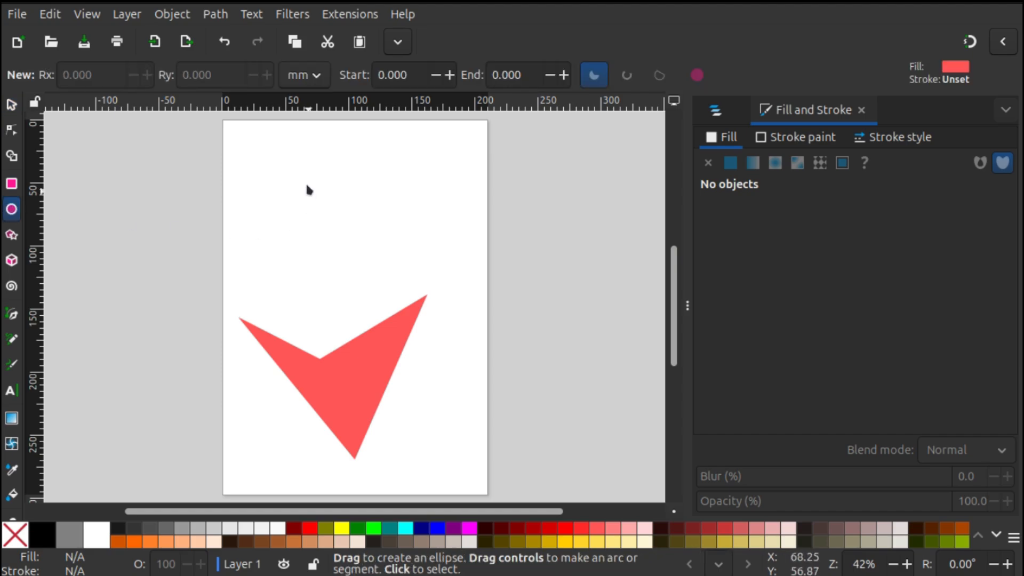
left_click_drag(306, 183, 401, 281)
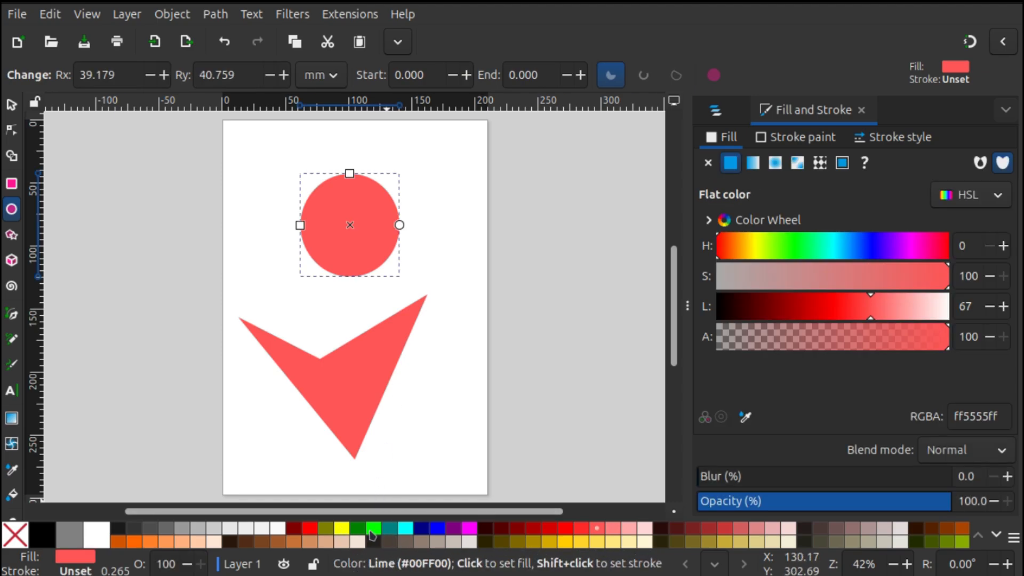
left_click(374, 529)
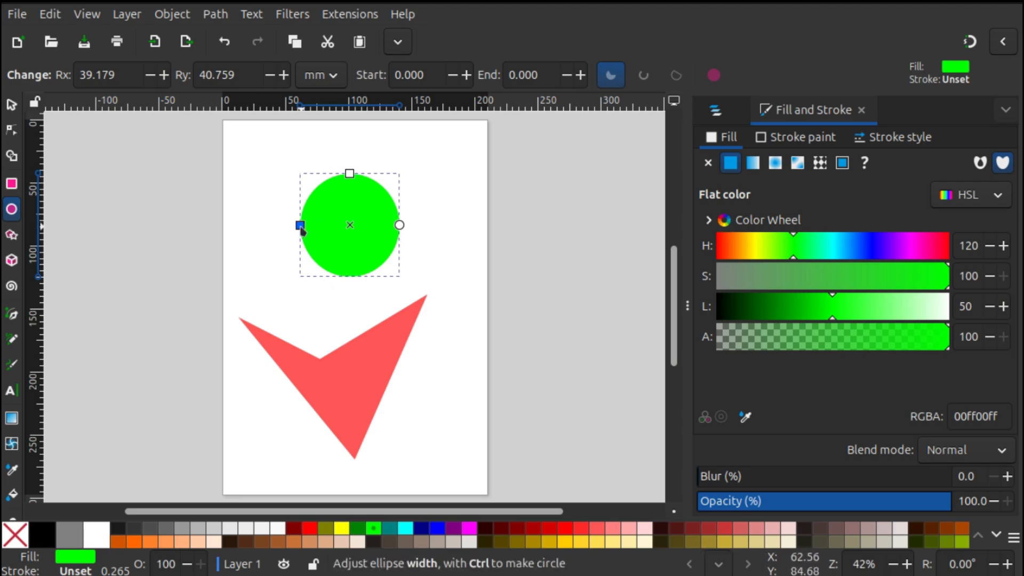
Enlarge the lime ellipse to radii of about 60.7 by 56.6 mm and convert it to a path
left_click_drag(298, 225, 272, 228)
left_click_drag(350, 173, 350, 154)
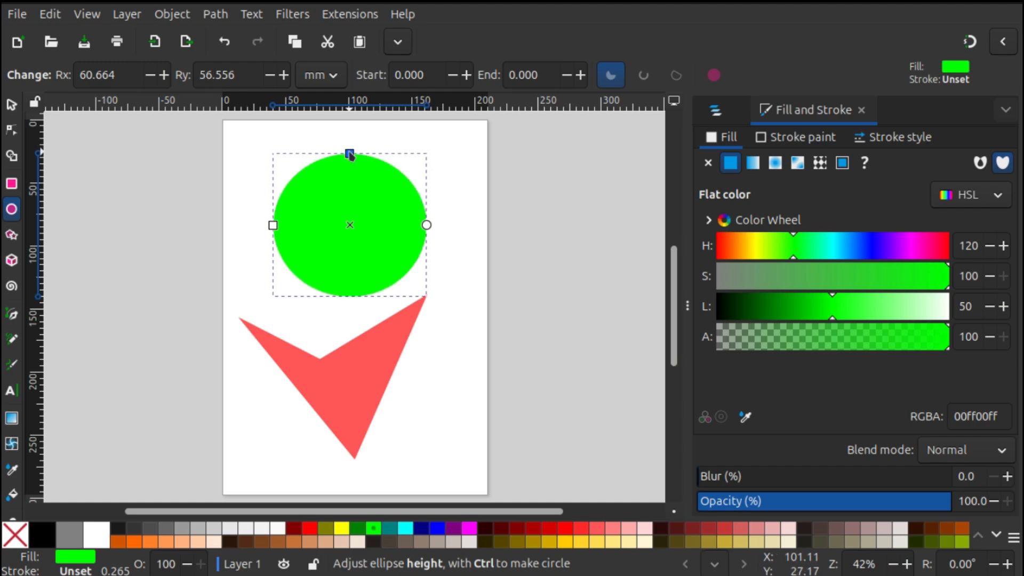
left_click(173, 15)
mouse_move(212, 16)
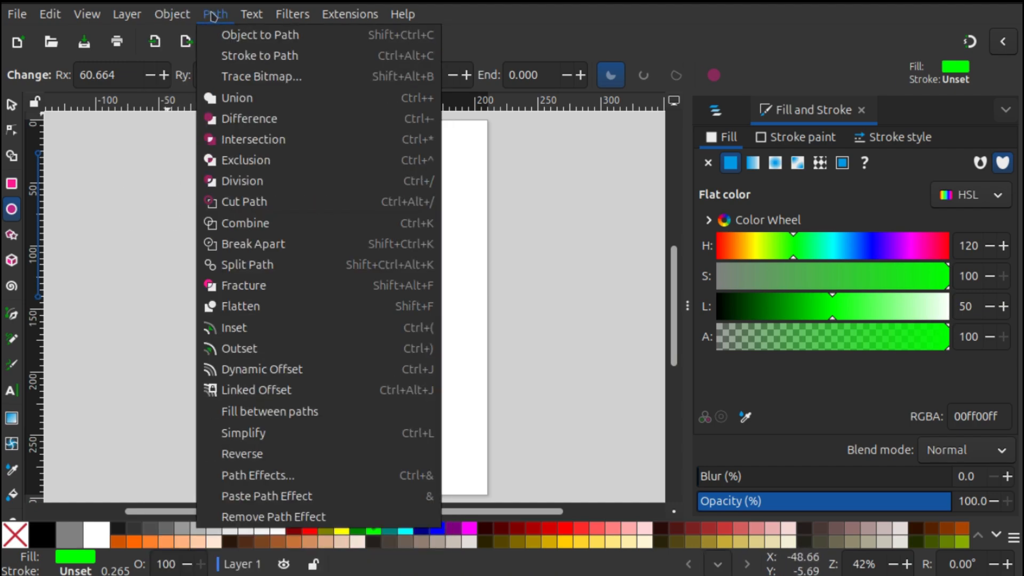
left_click(228, 37)
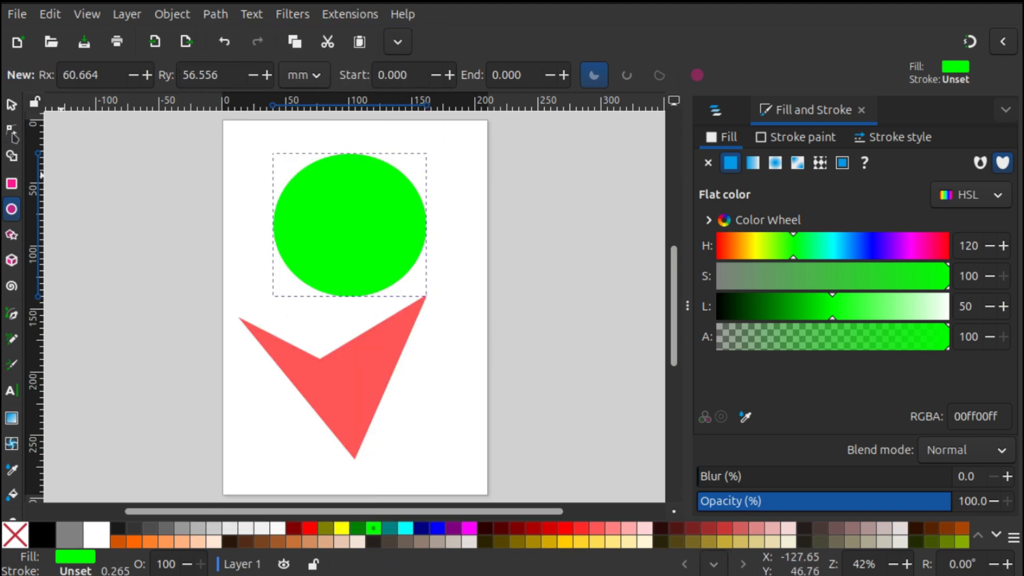
Move the lime path's right node to about X 170.6, Y 85.0 mm and its bottom node to about X 98.6, Y 147.2 mm
left_click(13, 131)
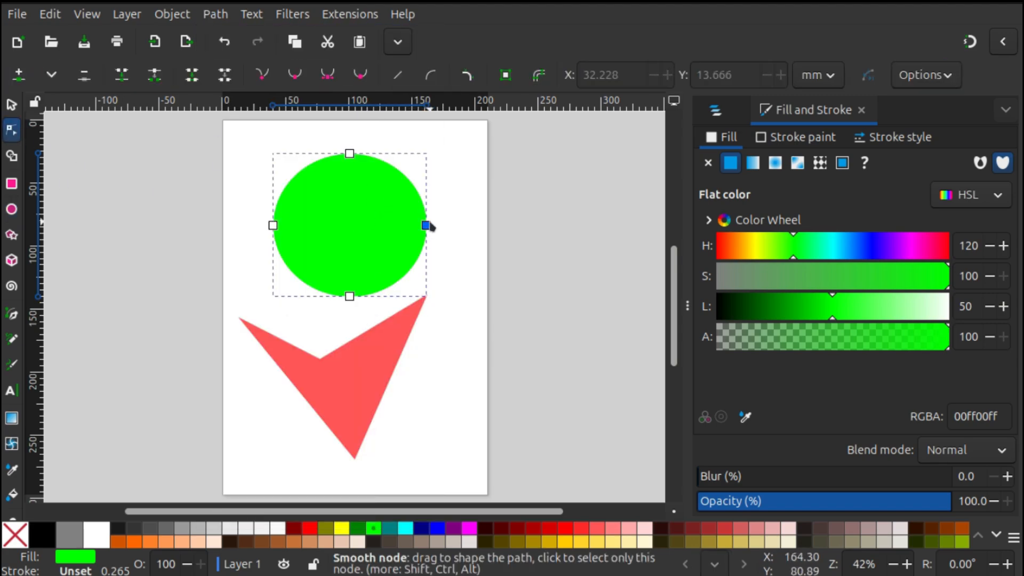
left_click_drag(433, 226, 444, 229)
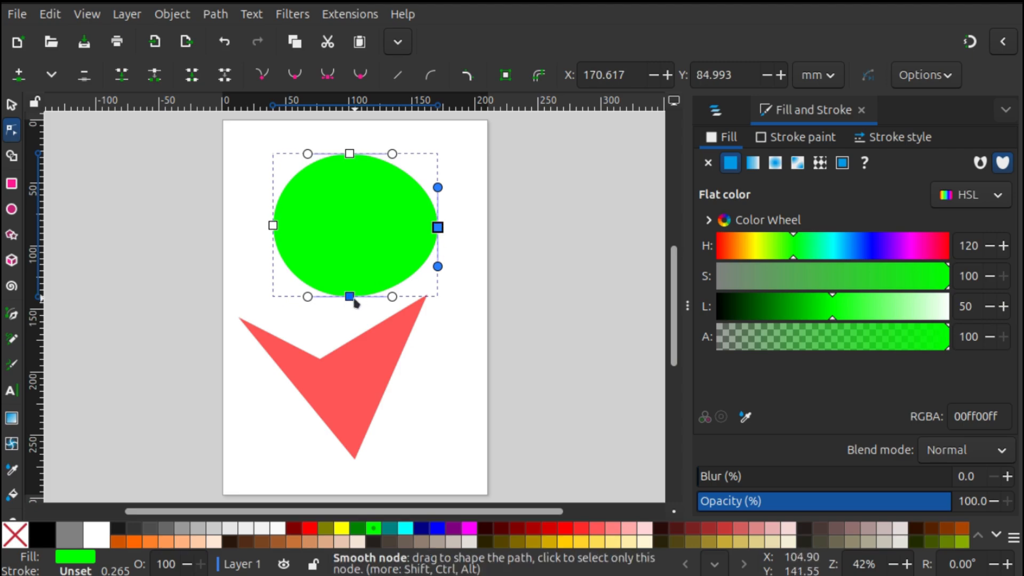
left_click_drag(351, 301, 348, 310)
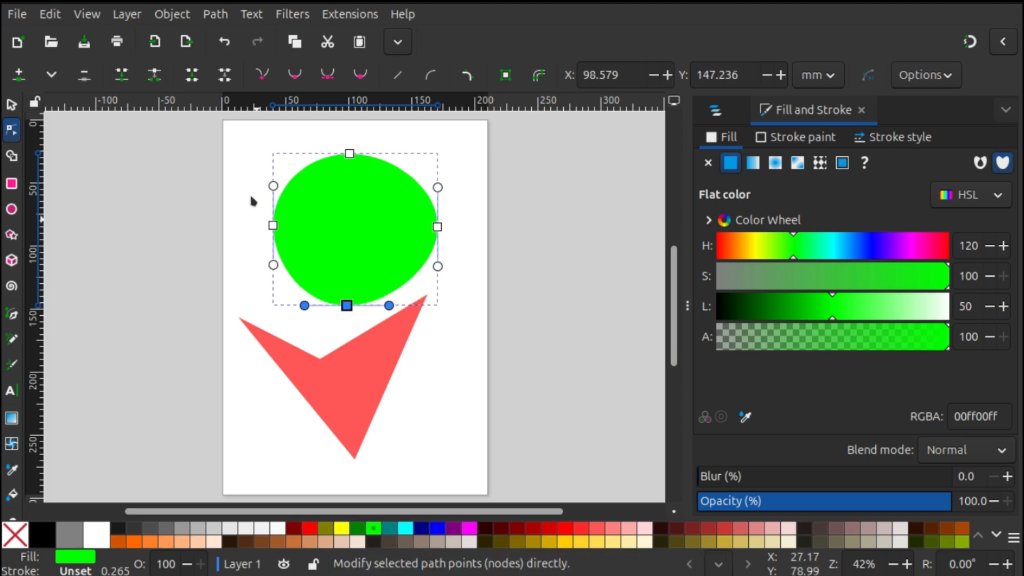
left_click(216, 15)
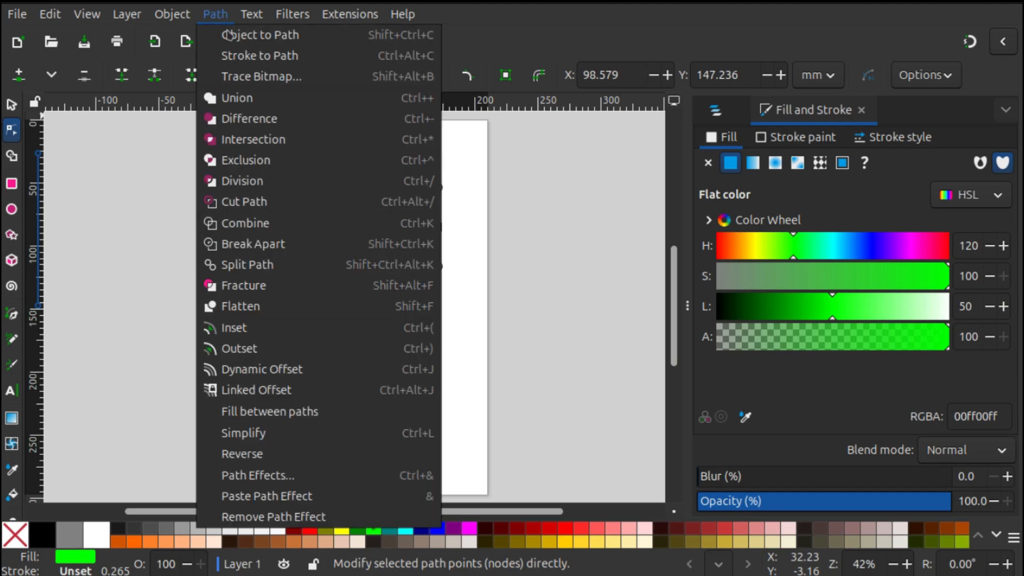
left_click(232, 43)
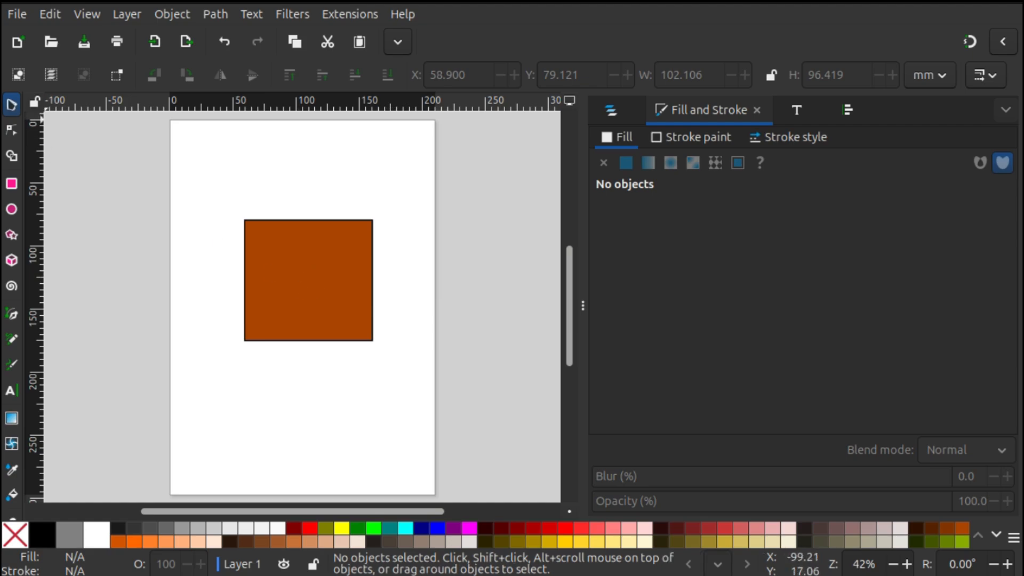
Move the brown rectangle to about X 46.3, Y 58.9 mm and remove its fill
left_click_drag(318, 290, 299, 261)
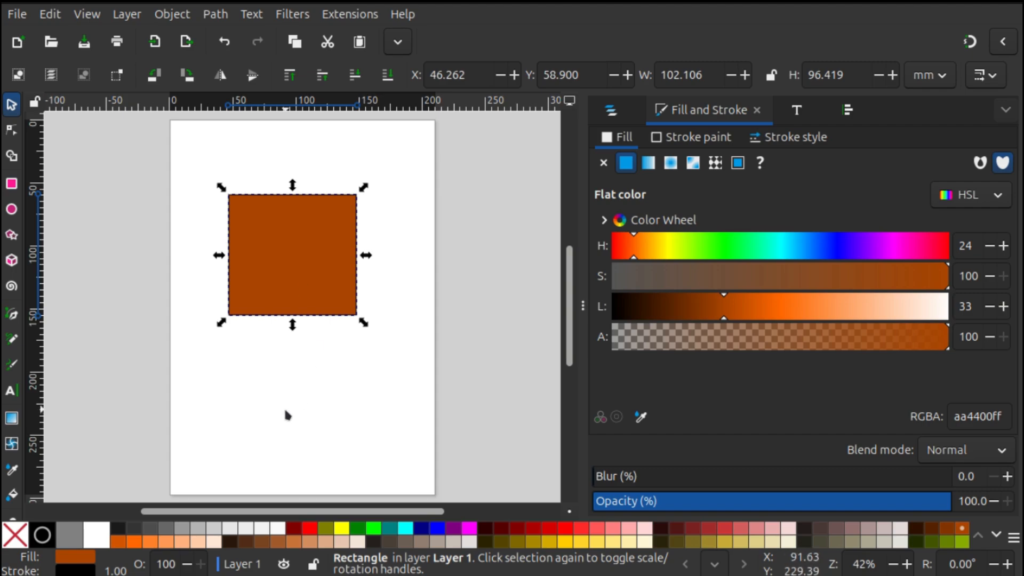
left_click(16, 535)
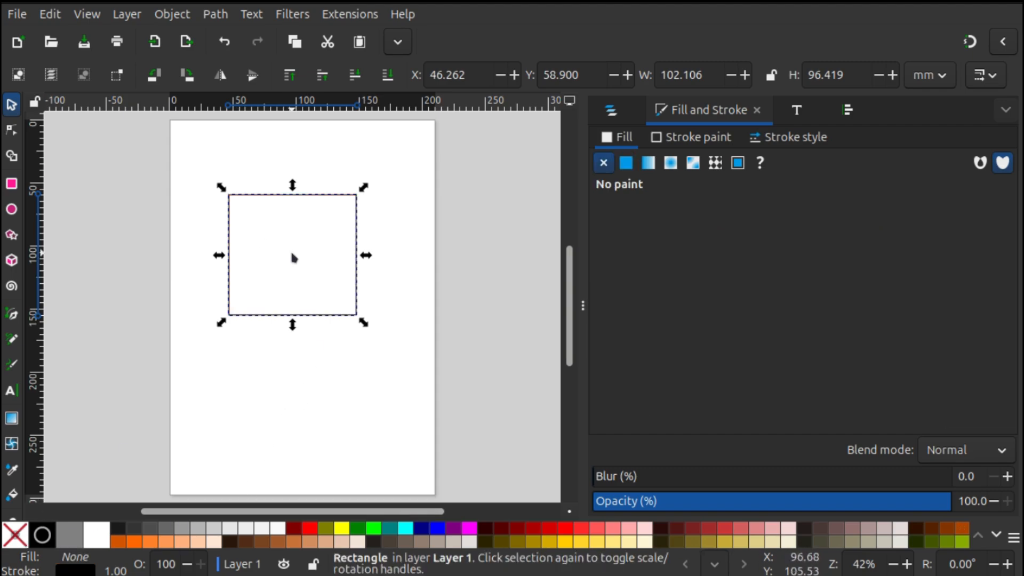
left_click(296, 271)
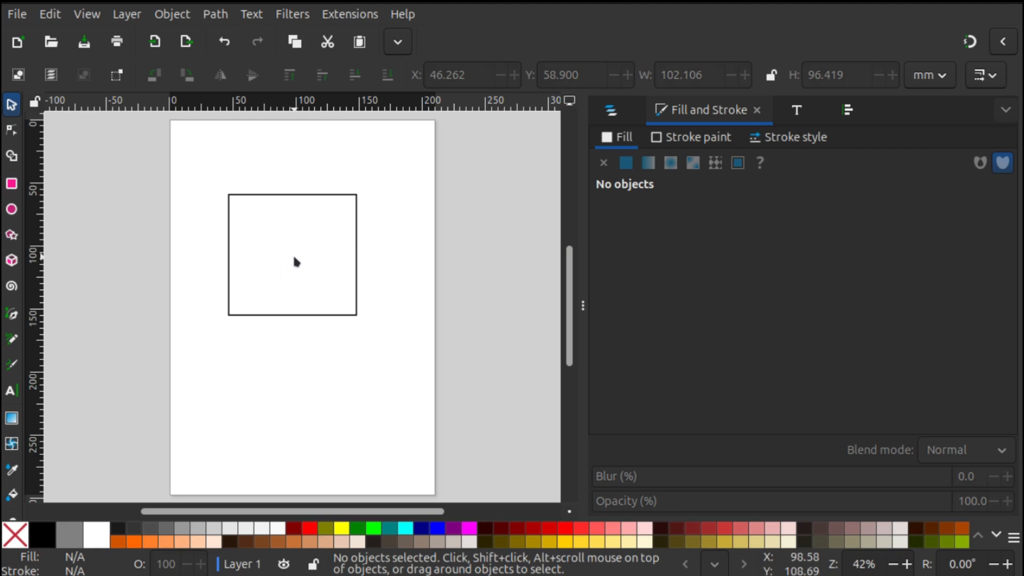
Move the unfilled rectangle by its outline to about X 41.2, Y 62.1 mm and deselect it
left_click(298, 261)
mouse_move(278, 319)
left_mouse_down()
mouse_move(318, 318)
mouse_move(309, 307)
mouse_move(272, 322)
left_mouse_up()
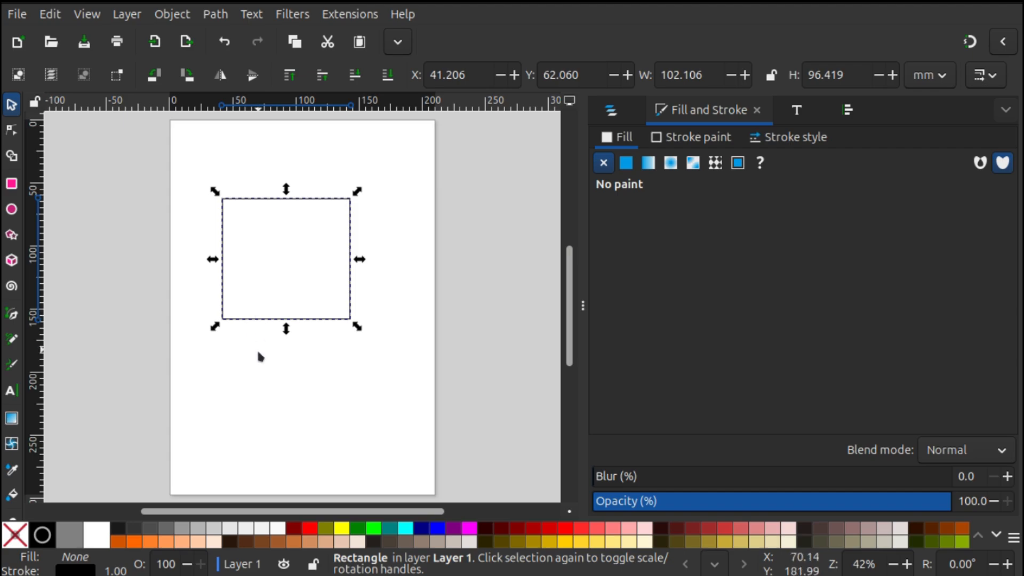
left_click(261, 394)
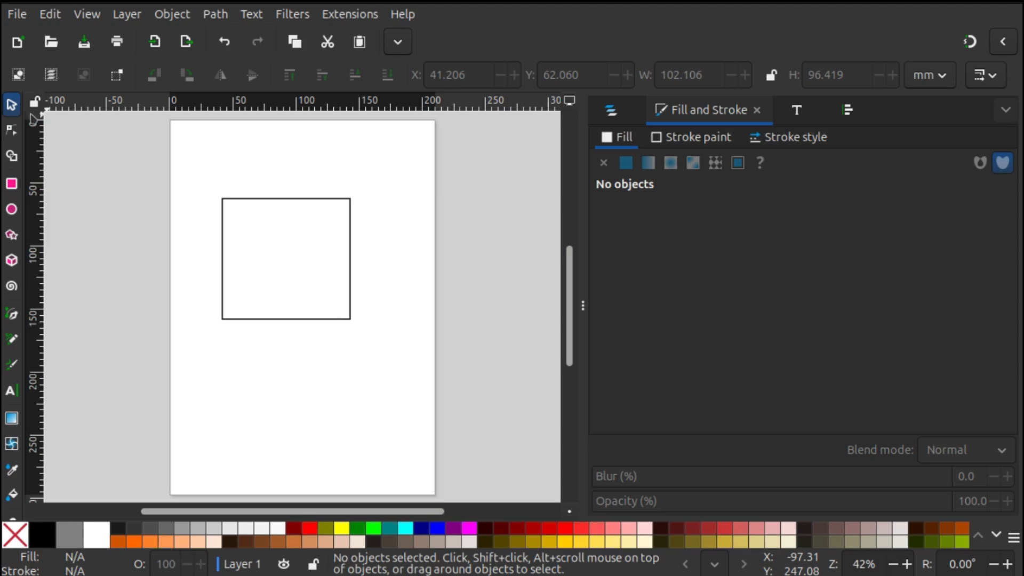
Select the unfilled rectangle by enclosing it completely in a rubber-band selection
left_click_drag(284, 374, 316, 293)
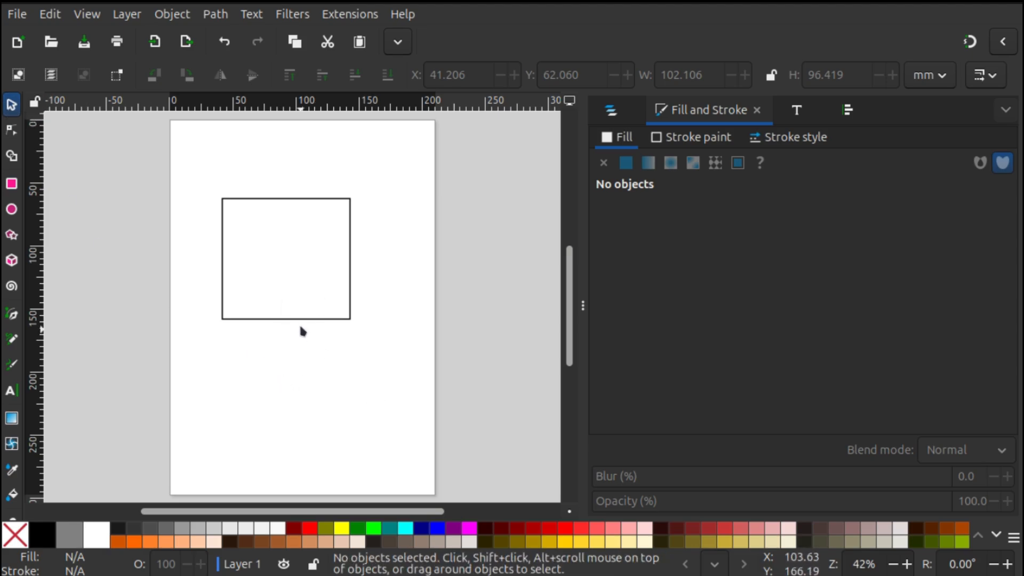
left_click_drag(249, 380, 326, 298)
left_click_drag(199, 351, 409, 172)
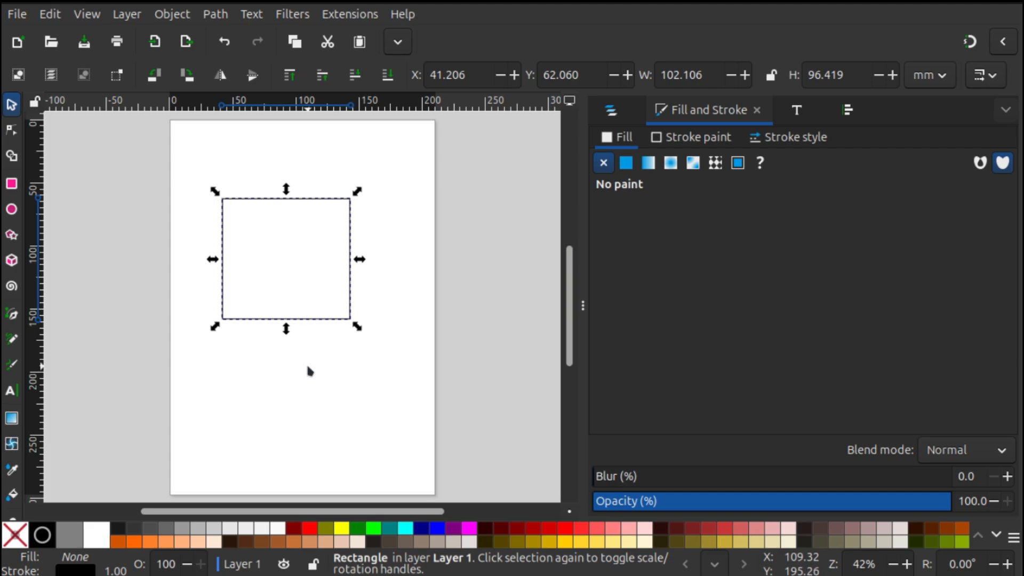
left_click_drag(286, 255, 416, 256)
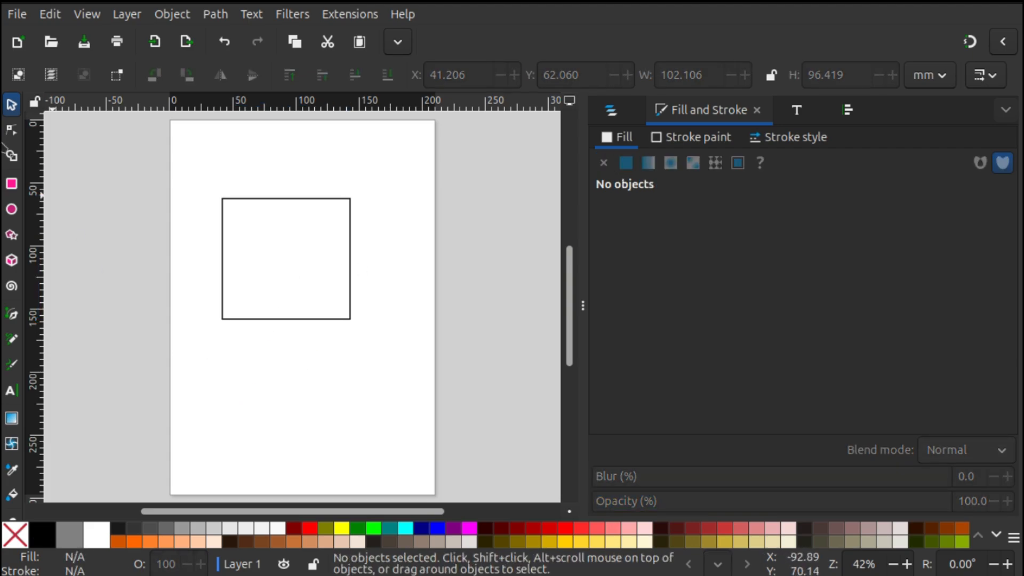
left_click_drag(194, 167, 379, 365)
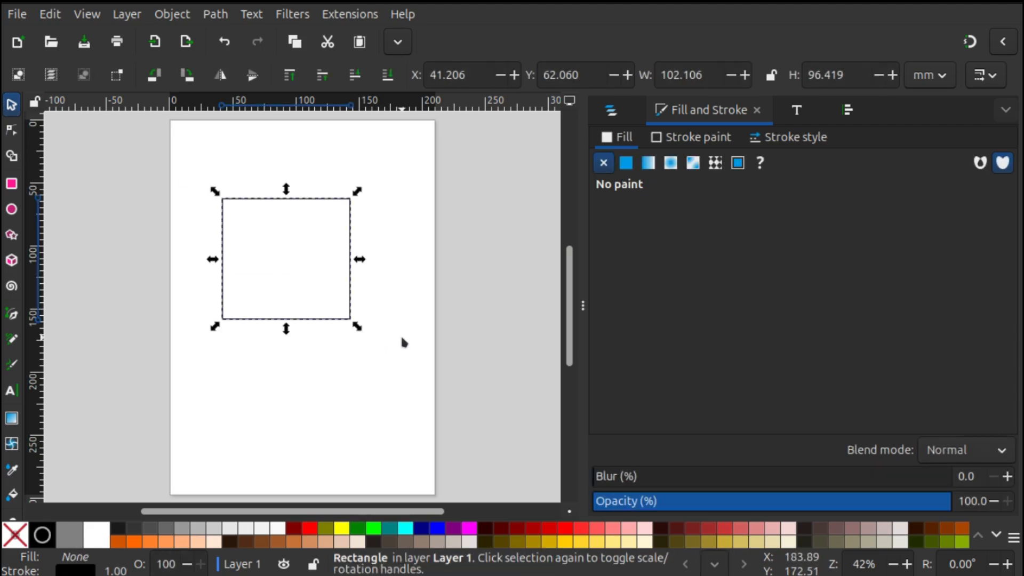
Nudge the unfilled rectangle horizontally in small and large increments to about X 50.2 mm and deselect it
key("Right")
key("Right")
key("Right")
key("Right")
key("Right")
key("Right")
key("Right")
key("Right")
key("Right")
key("Right")
key("Right")
key("Right")
key("Right")
key("Right")
key("Right")
key("Right")
key("Right")
key("Right")
key("Right")
key("Right")
key("Right")
key("Right")
key("Right")
key("shift+Right")
key("shift+Right")
key("shift+Right")
key("shift+Right")
key("shift+Right")
key("shift+Right")
key("shift+Right")
key("shift+Right")
key("shift+Right")
key("shift+Right")
key("shift+Right")
key("shift+Right")
key("shift+Right")
key("shift+Right")
key("shift+Right")
key("shift+Left")
key("shift+Left")
key("shift+Left")
key("shift+Left")
key("shift+Left")
key("shift+Left")
key("shift+Left")
key("shift+Left")
key("shift+Left")
key("shift+Left")
key("shift+Left")
key("shift+Left")
key("shift+Left")
key("shift+Left")
key("shift+Left")
key("shift+Left")
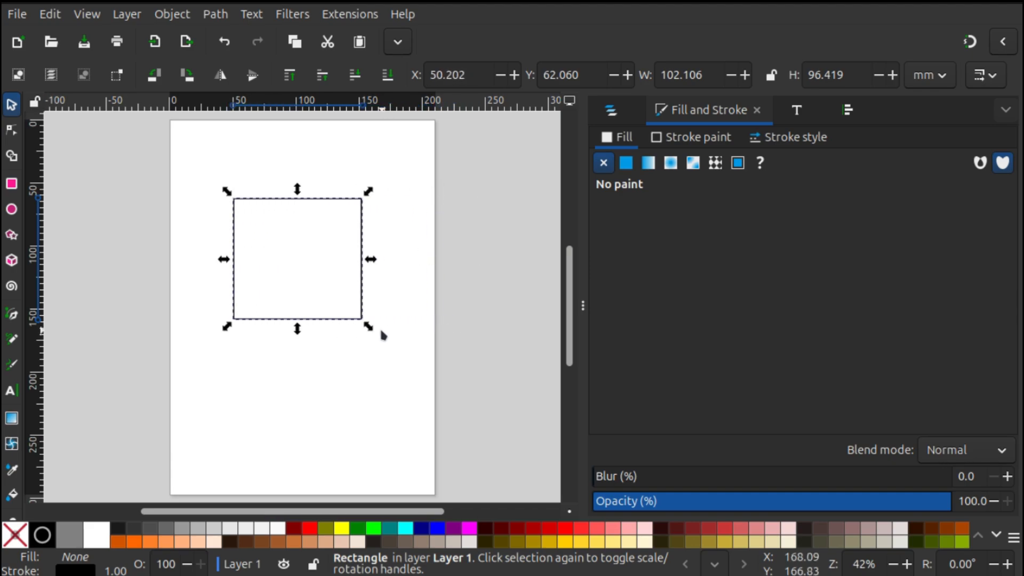
left_click(352, 365)
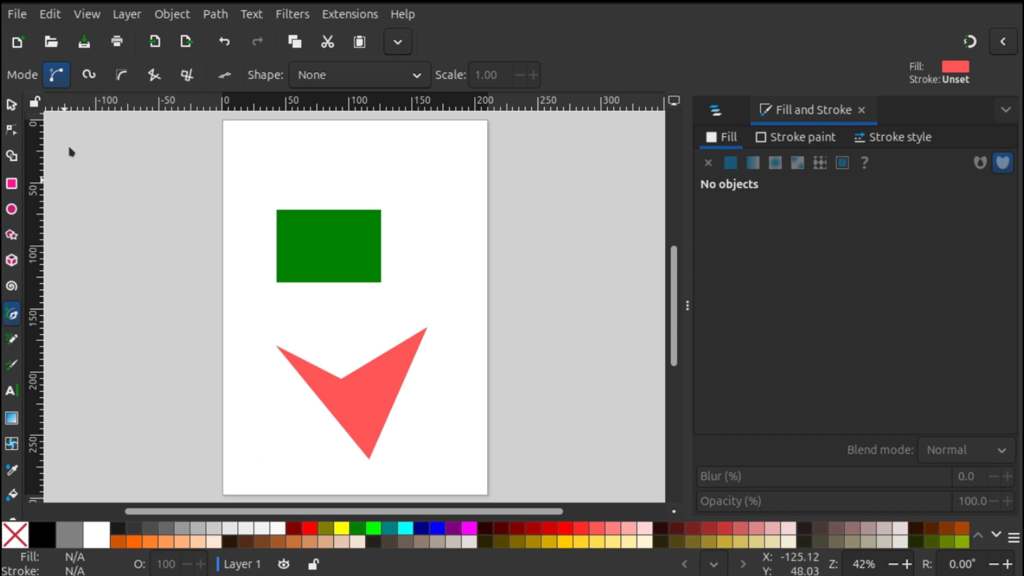
Scale the green rectangle up to about 121.3 by 84.3 mm and the red arrow shape to about 149.7 by 130.8 mm
left_click(11, 105)
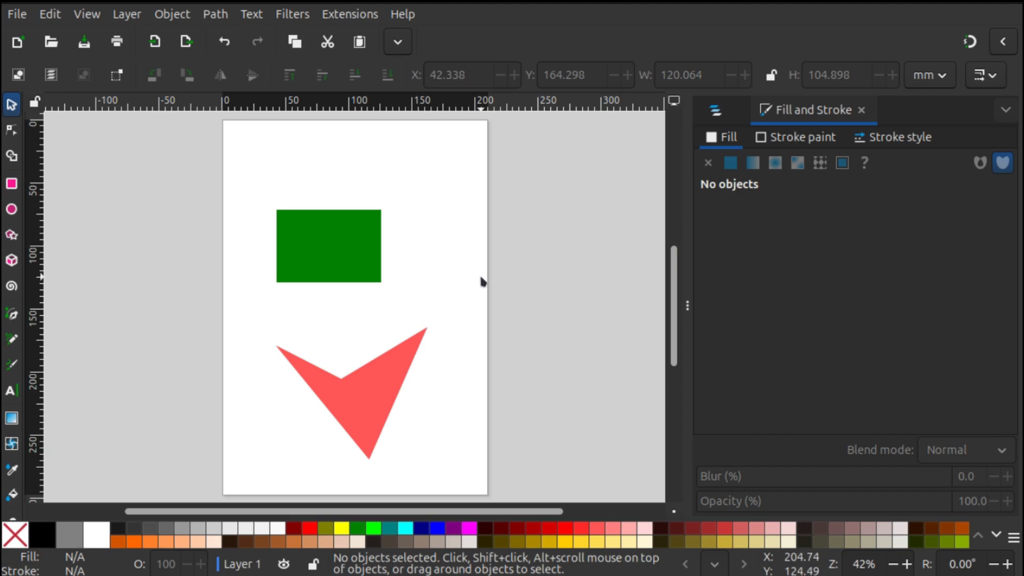
left_click(333, 247)
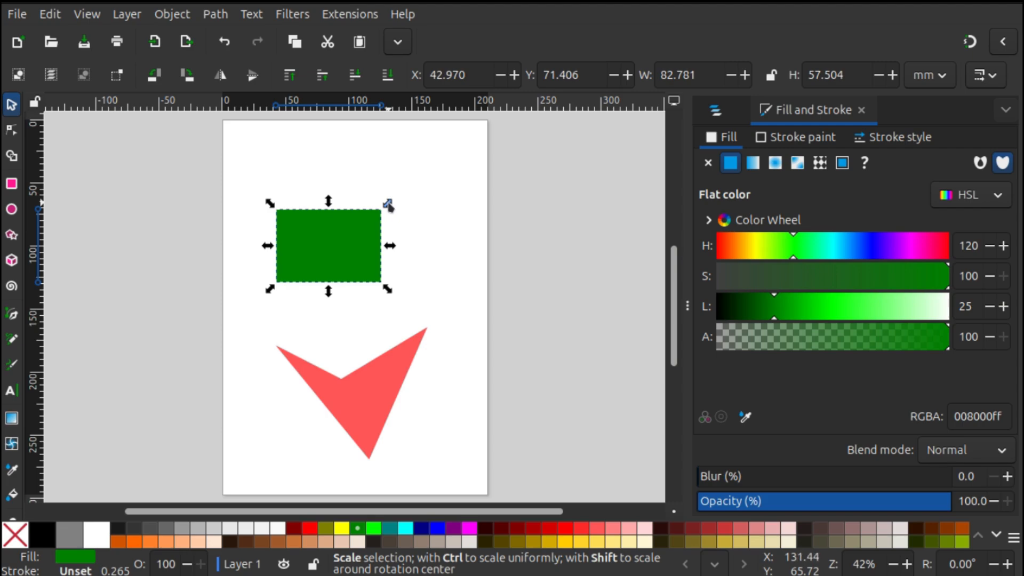
left_click_drag(387, 204, 437, 168)
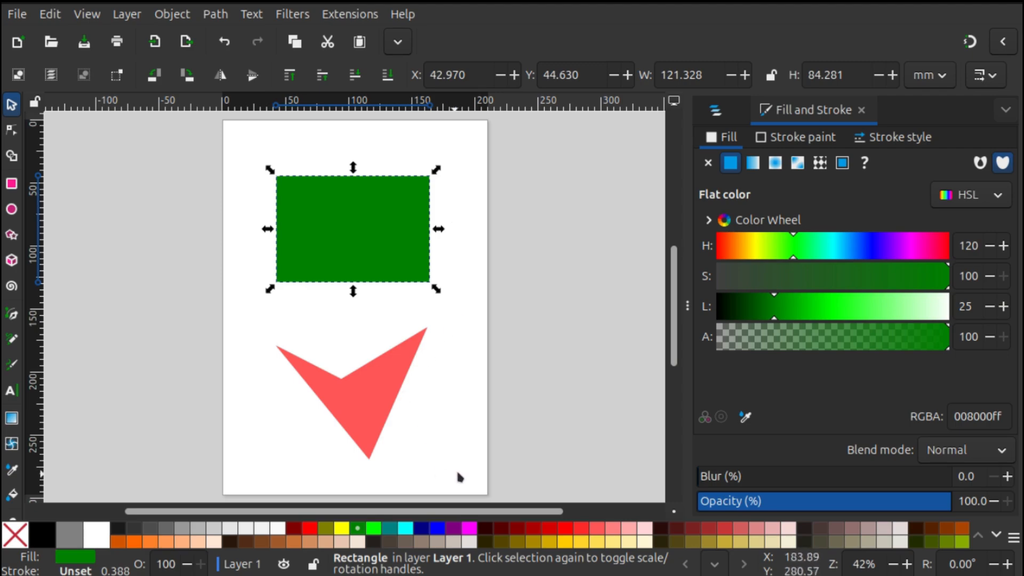
left_click(363, 405)
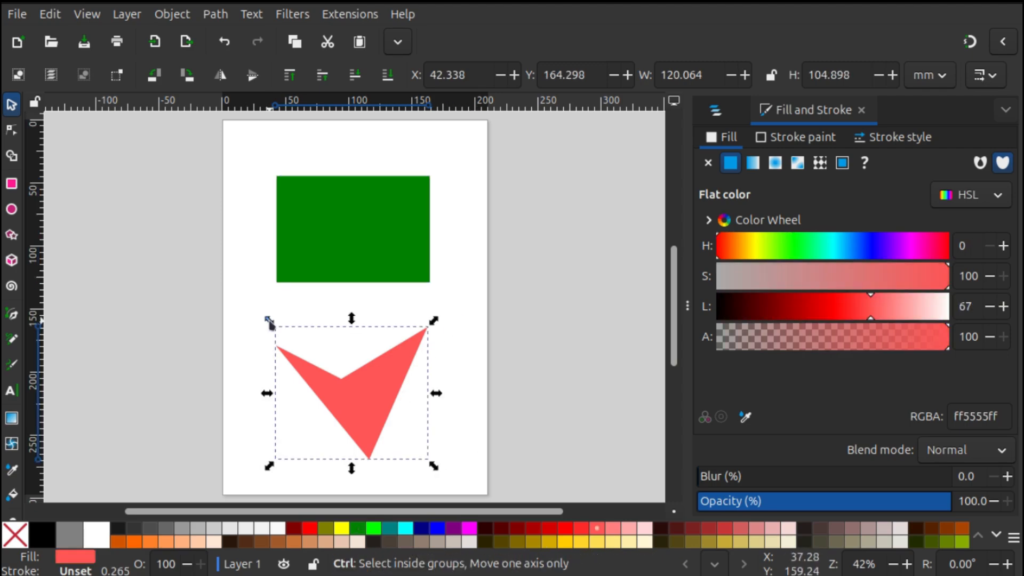
left_click_drag(269, 321, 229, 293)
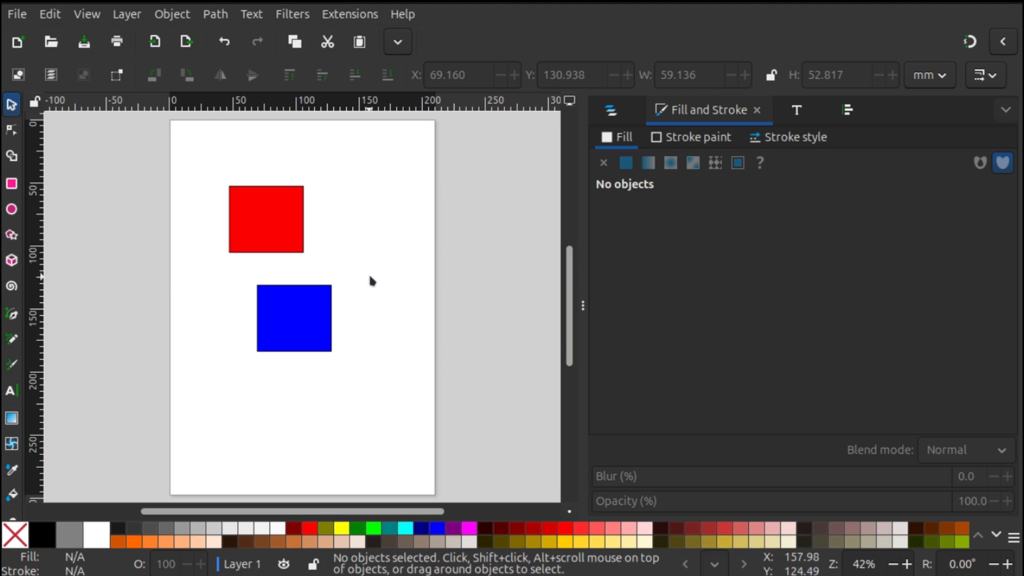
Move the blue square flush against the red square's right side, at about X 105.8, Y 52.6 mm, and inspect the shared edge
left_click_drag(304, 323, 340, 220)
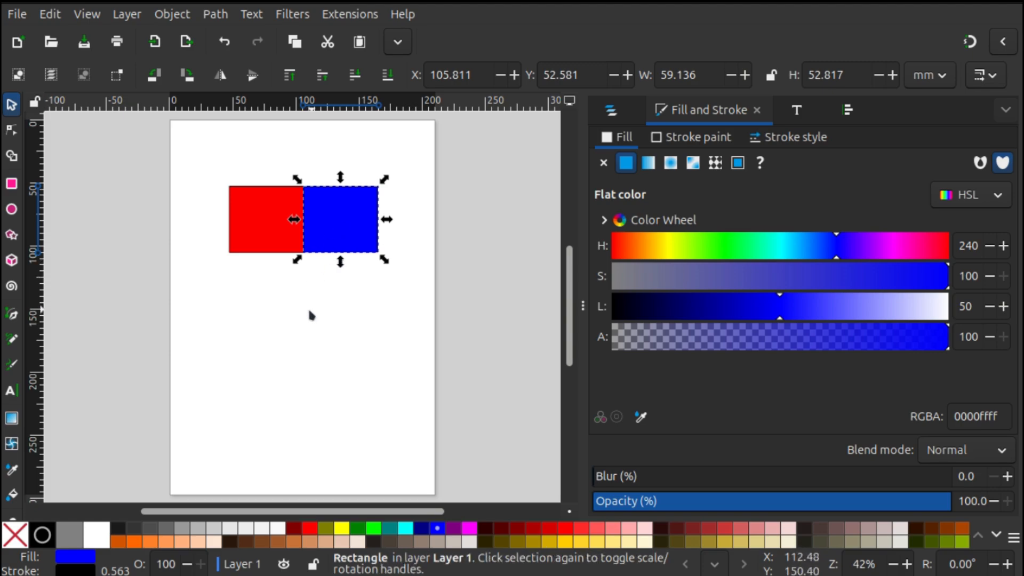
scroll(308, 311, "up", 17)
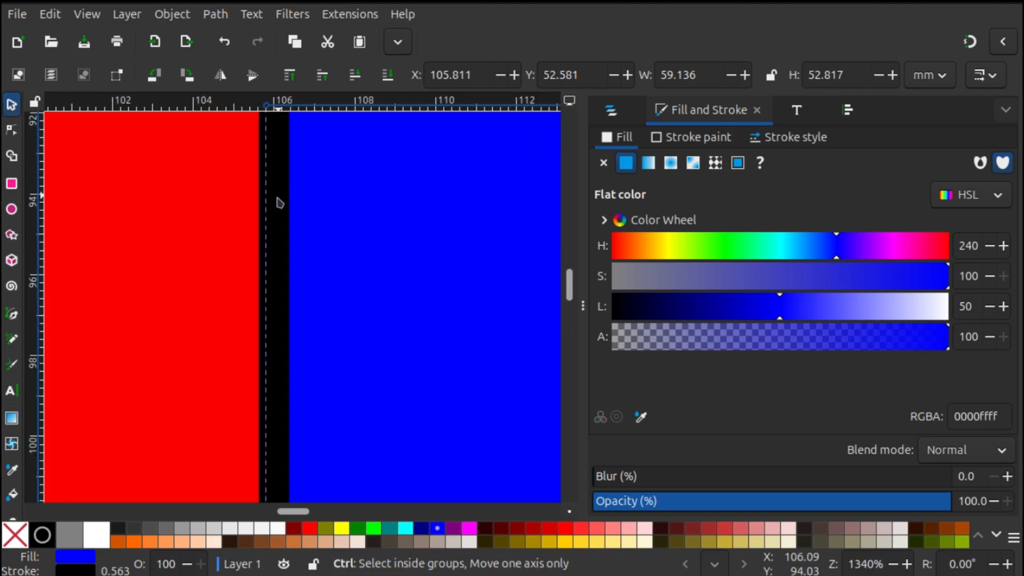
scroll(271, 212, "down", 16)
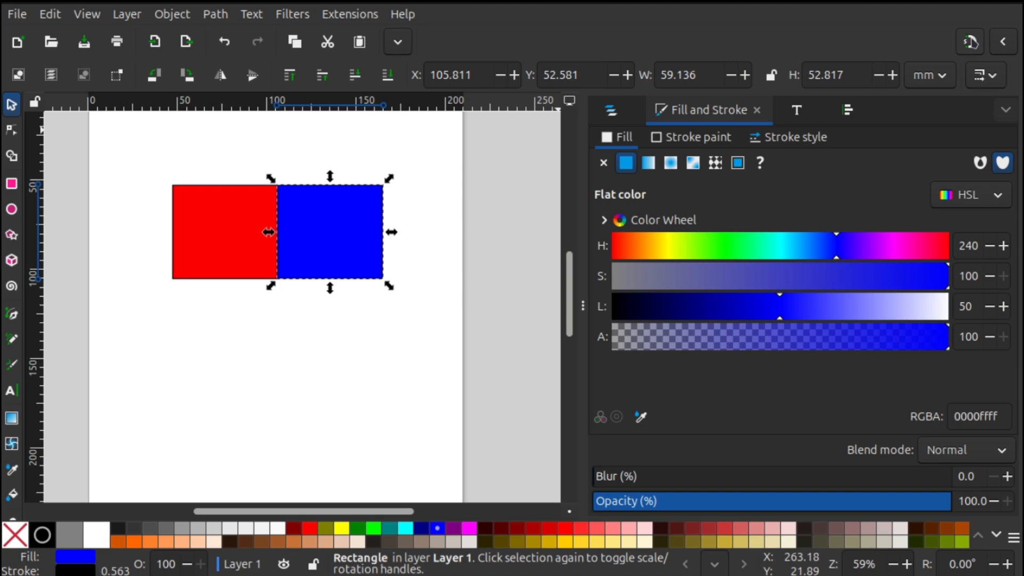
Enable snapping and move the blue square so it overlaps the lower-right part of the red square
left_click(971, 42)
left_click_drag(327, 232, 244, 312)
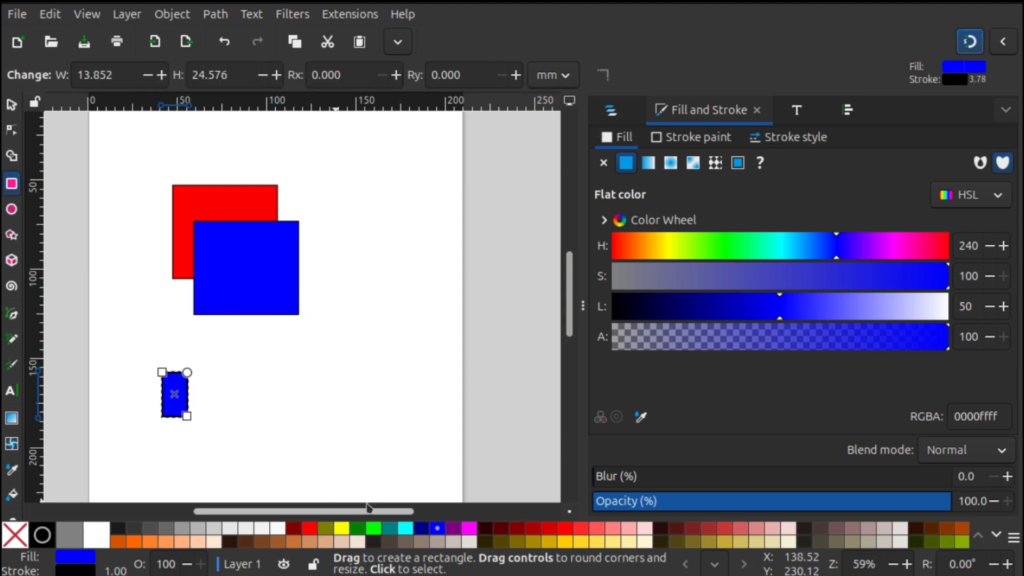
Fill the small rectangle bright green, move it inside the red square's upper-left corner at about X 49.7, Y 55.8 mm, and deselect it
left_click(377, 529)
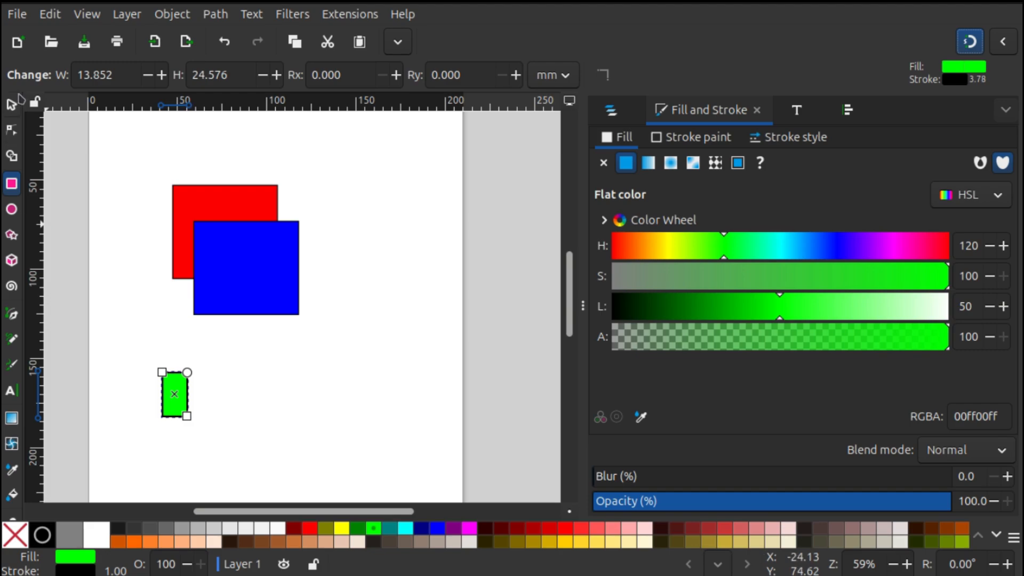
left_click(11, 105)
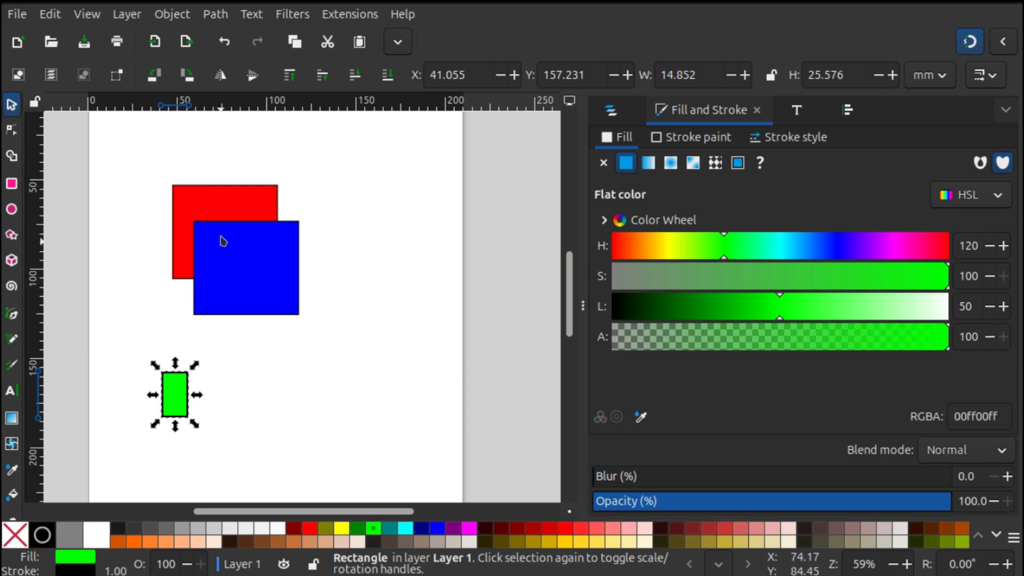
left_click_drag(170, 399, 152, 303)
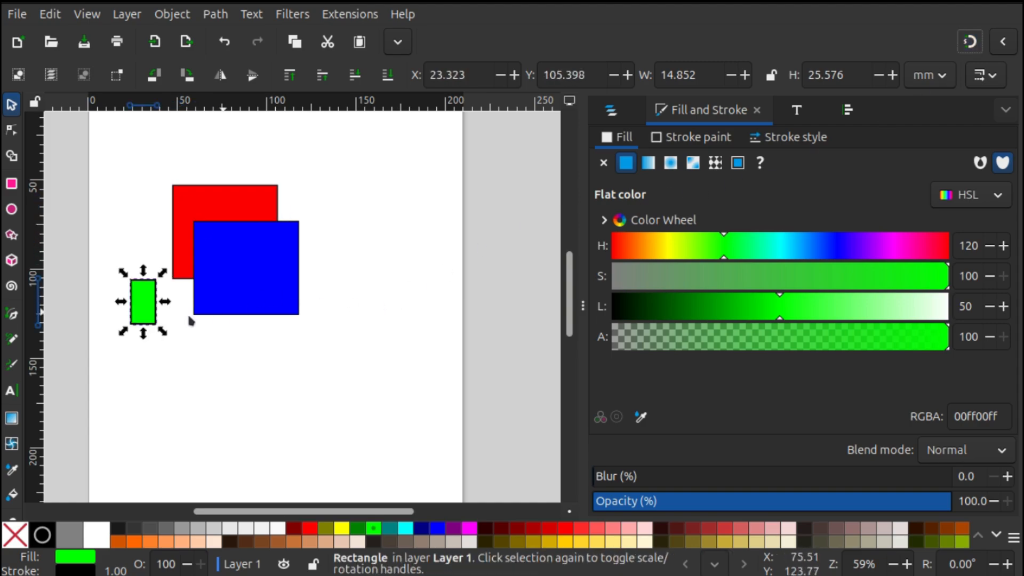
left_click_drag(145, 305, 193, 216)
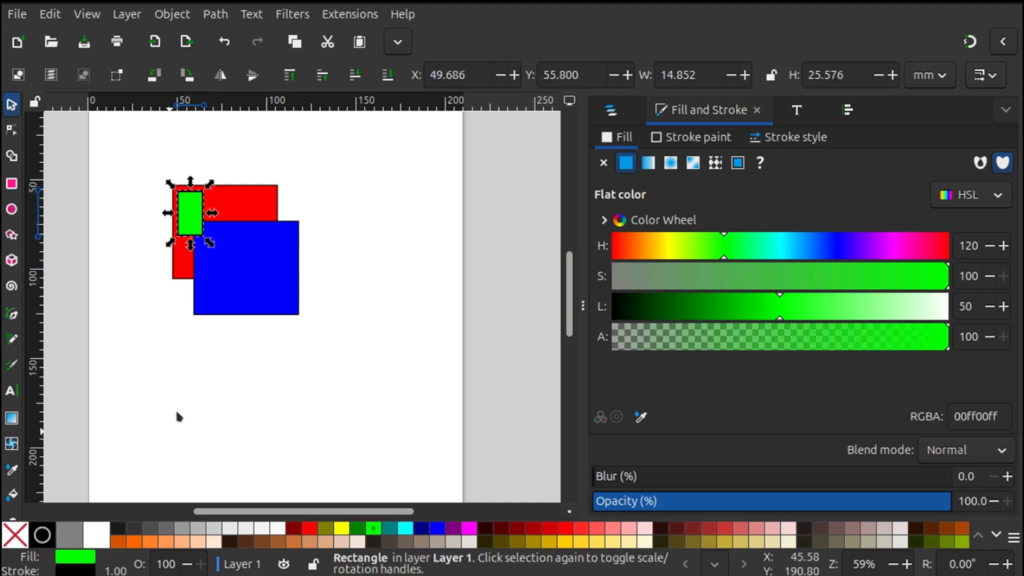
left_click(230, 380)
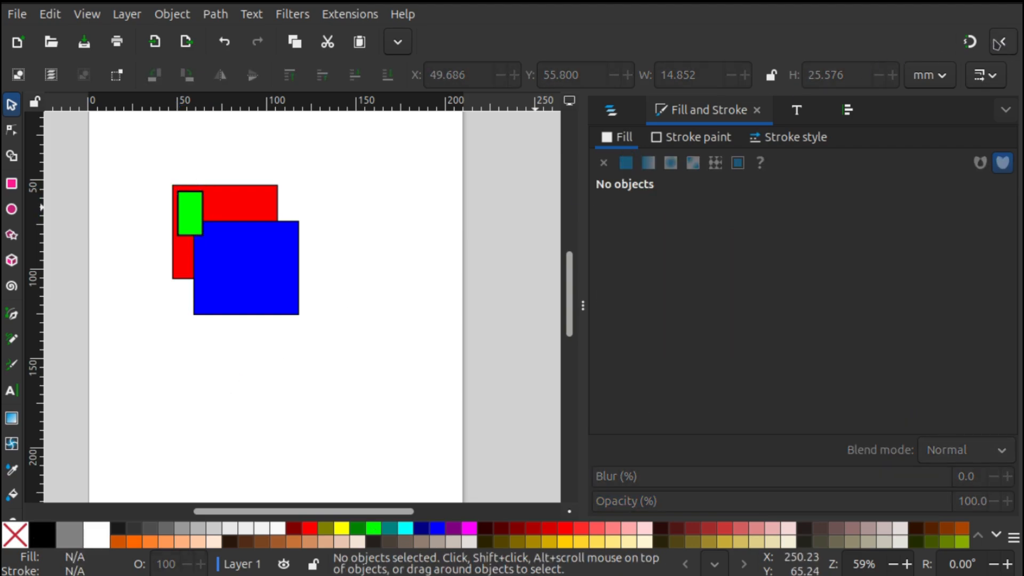